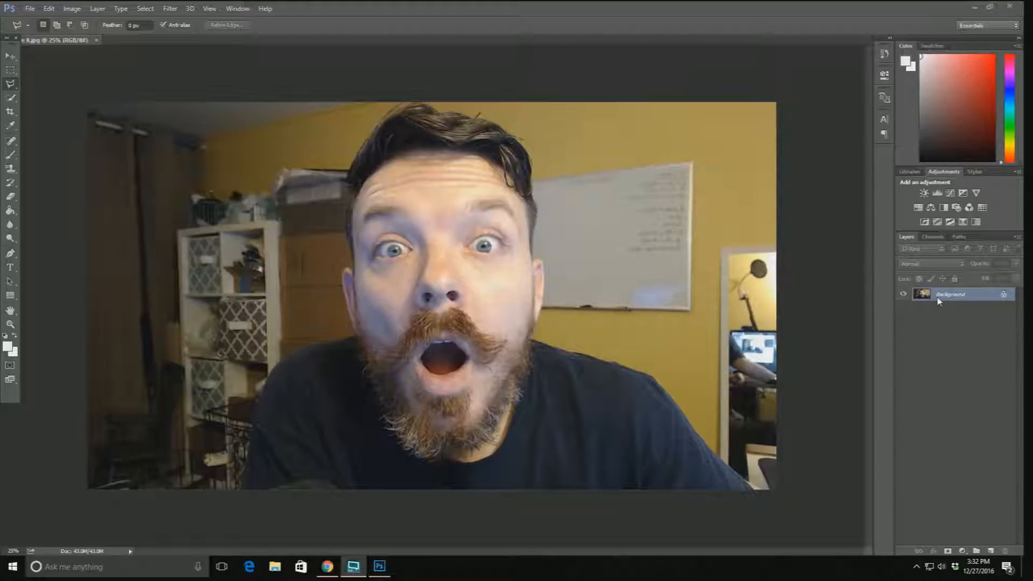
- Convert the photo's locked background into a regular layer, keeping the default name Layer 0 and 100% opacity
right_click(937, 299)
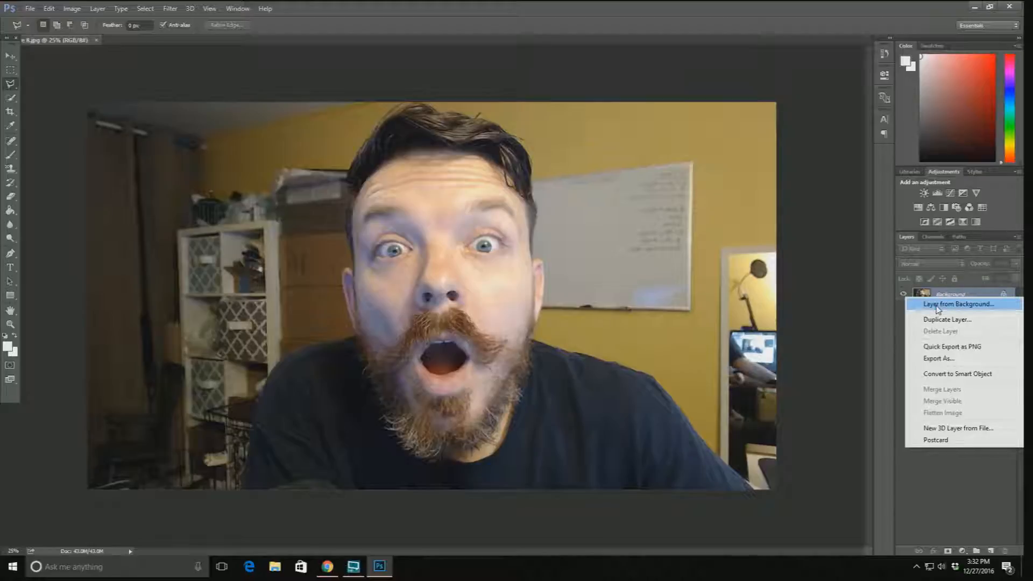
left_click(937, 306)
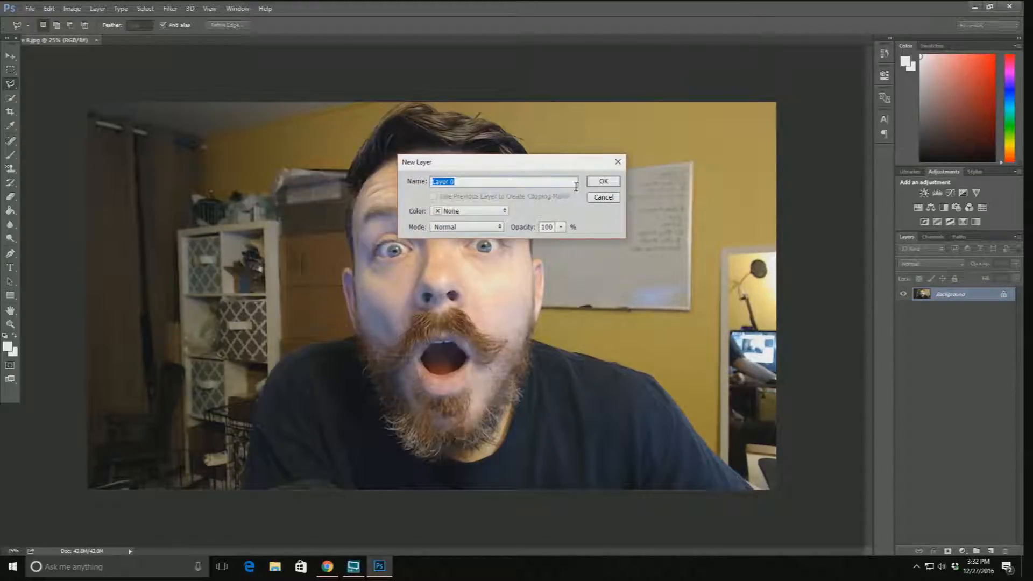
left_click(607, 184)
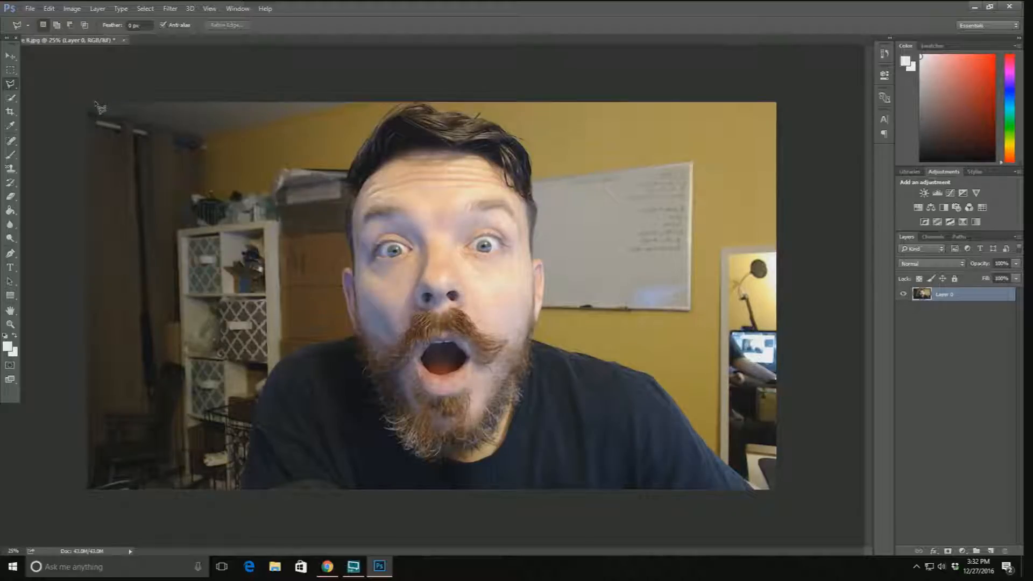
- Outline the background to the left of the man with the Polygonal Lasso, following his shoulder and head, and delete it
right_click(10, 84)
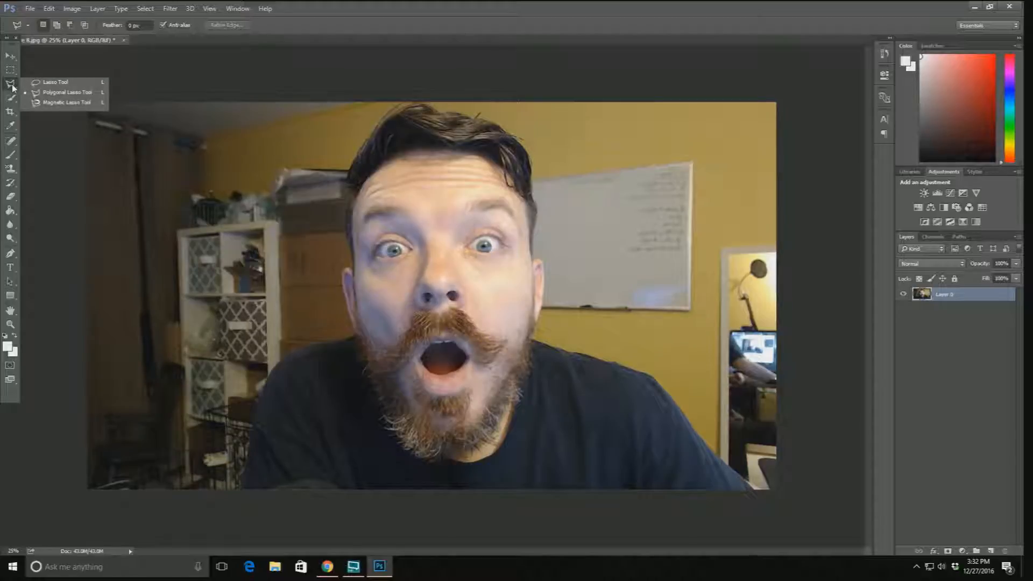
left_click(35, 82)
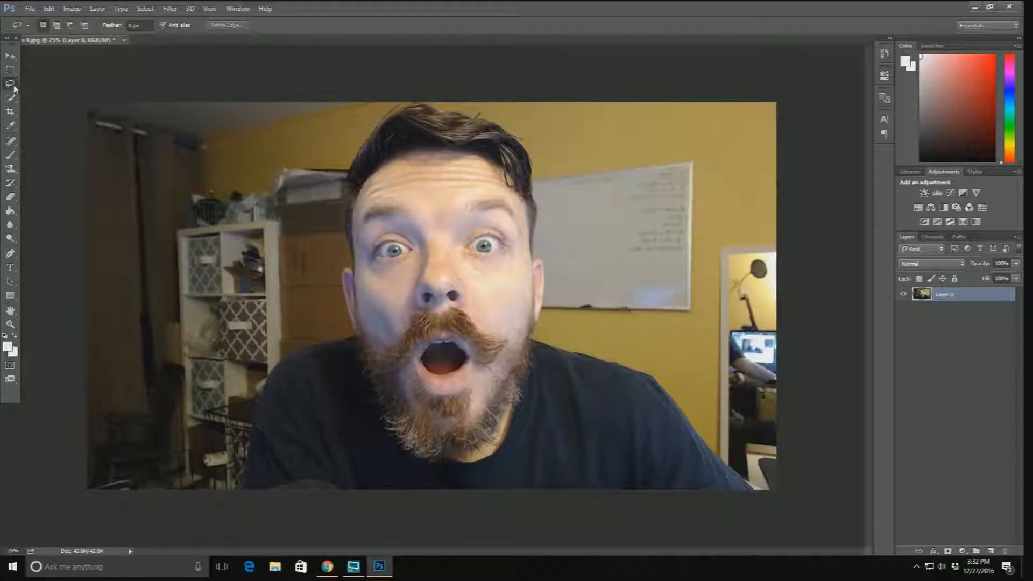
right_click(10, 84)
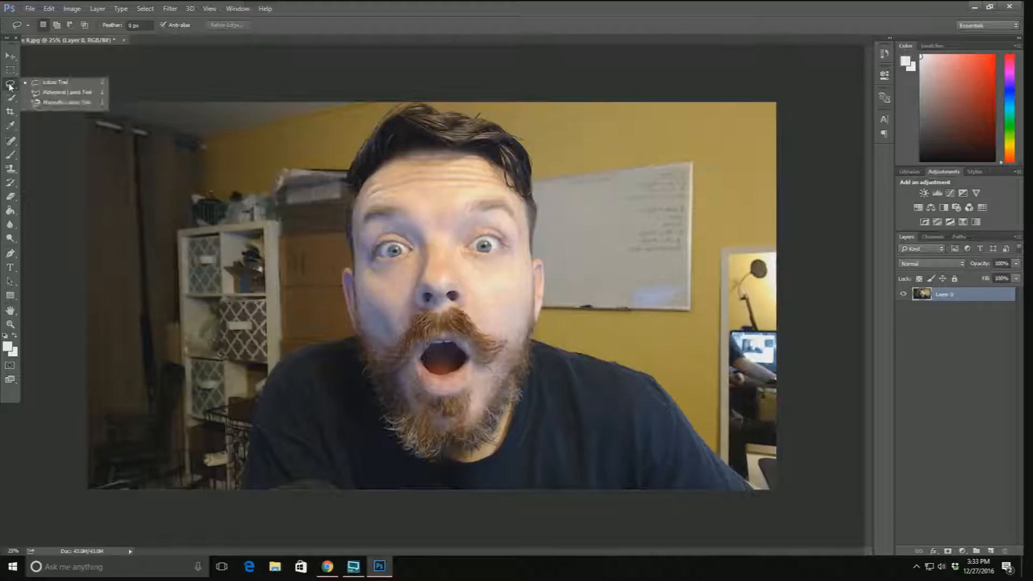
left_click(40, 94)
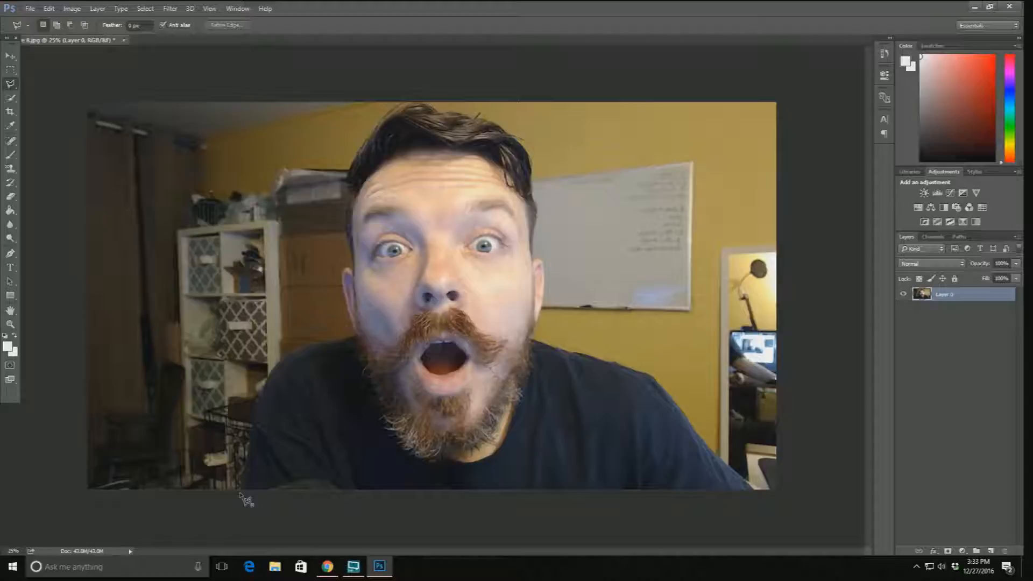
left_click(240, 492)
left_click(244, 469)
left_click(306, 348)
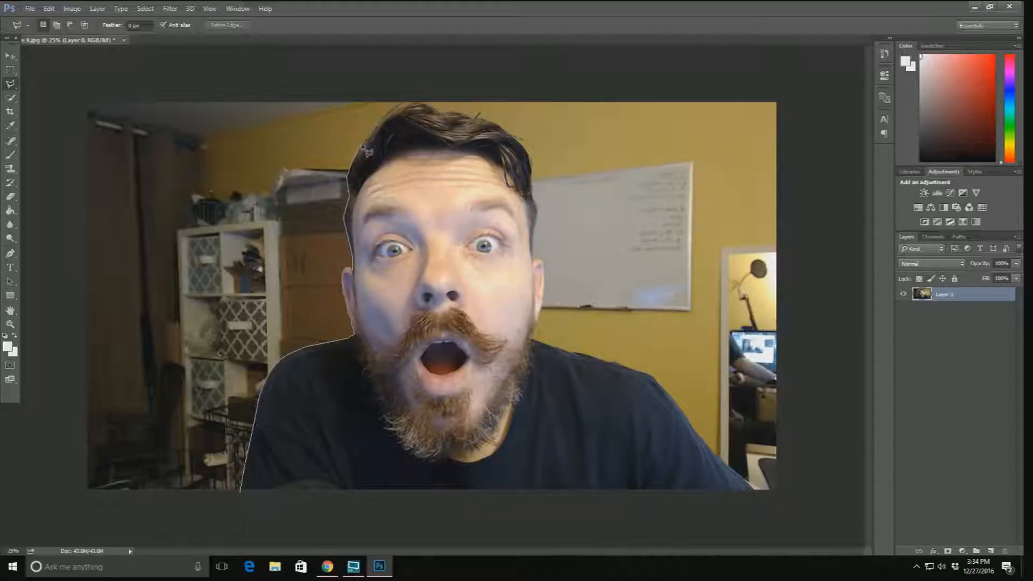
left_click(417, 77)
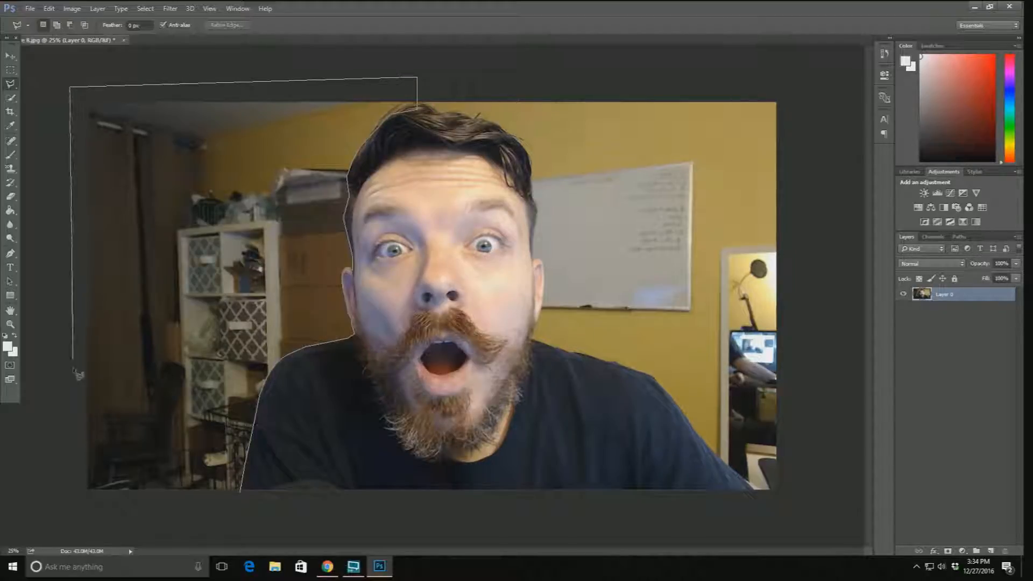
left_click(240, 496)
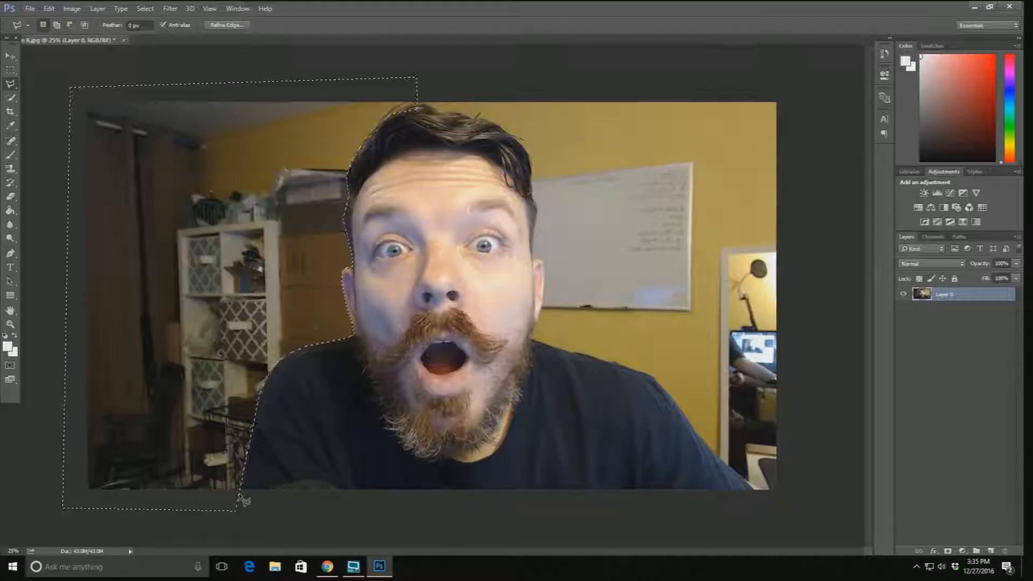
key("Delete")
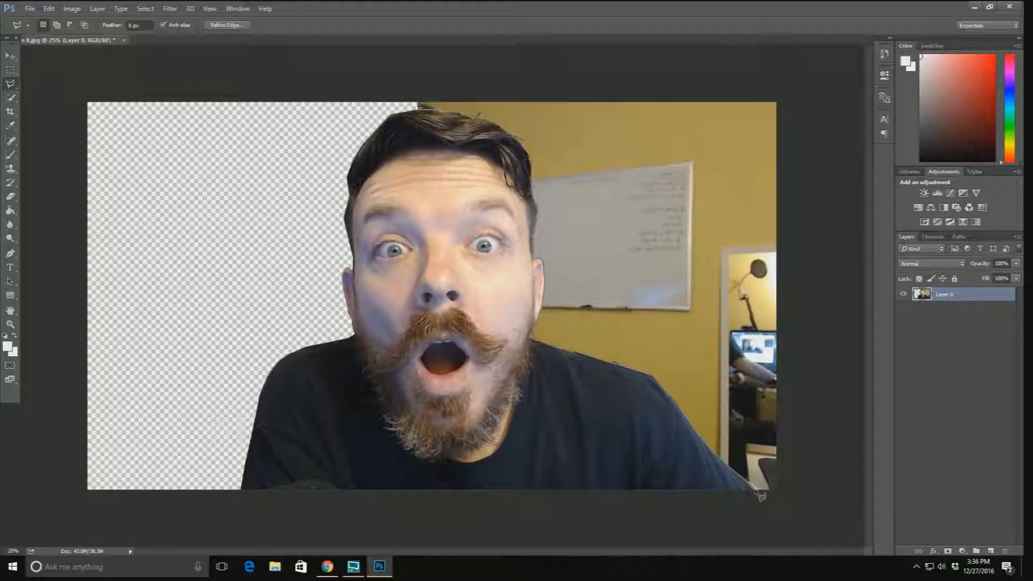
- Outline the remaining background to the right of the man's head and shoulder with the Polygonal Lasso and delete it
left_click(758, 496)
left_click(798, 495)
left_click(794, 74)
left_click(416, 70)
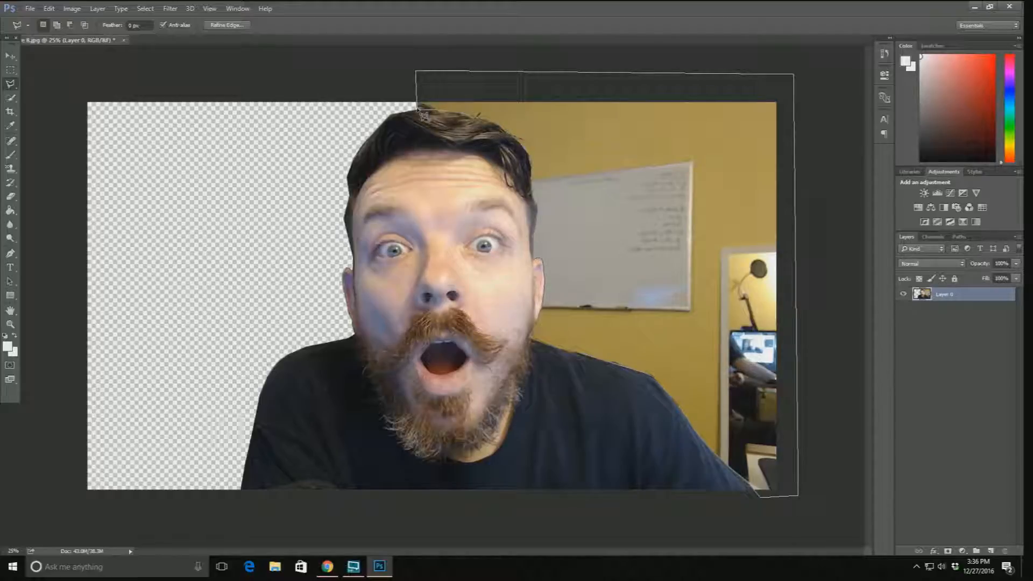
left_click(422, 110)
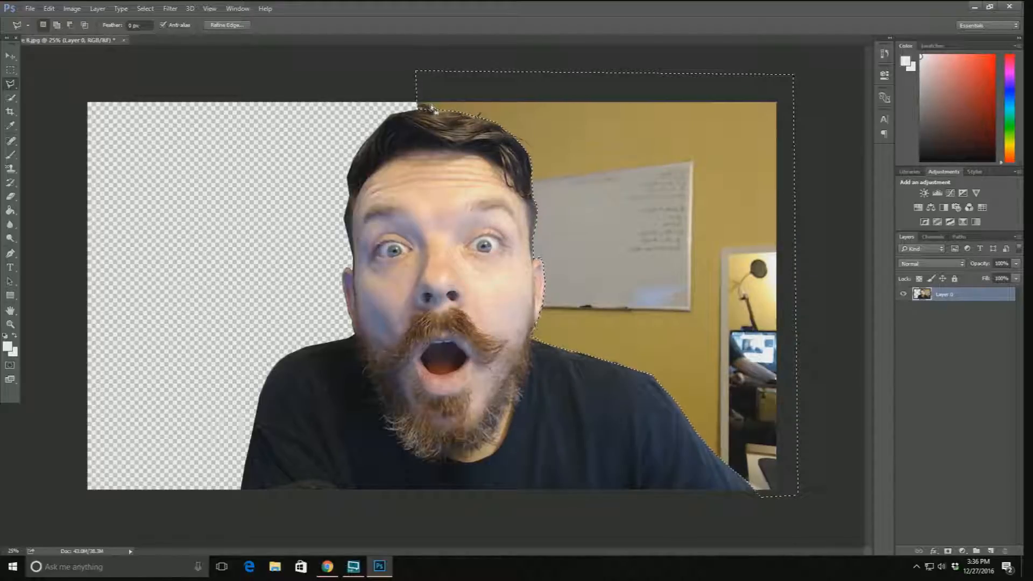
key("Delete")
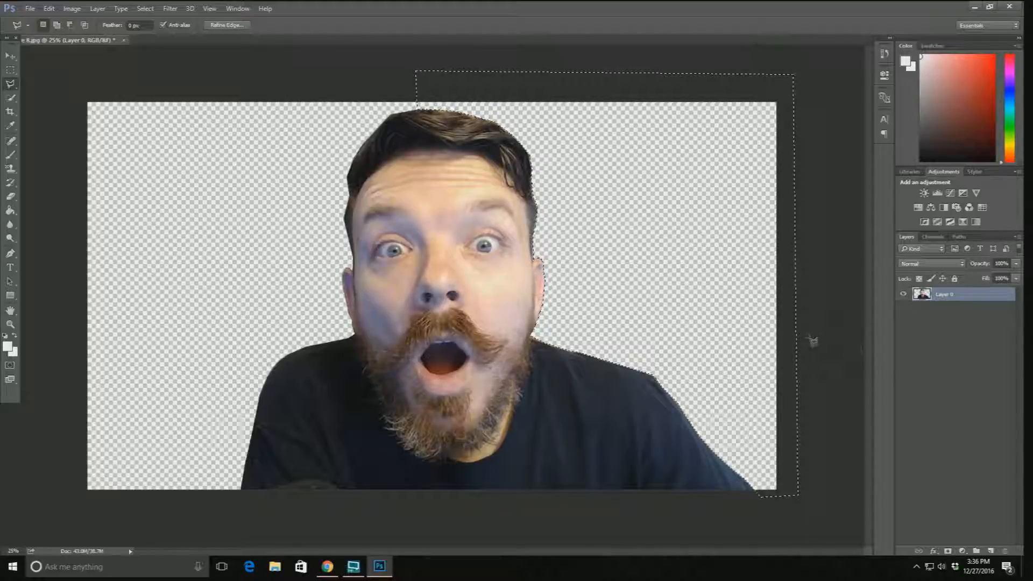
right_click(809, 338)
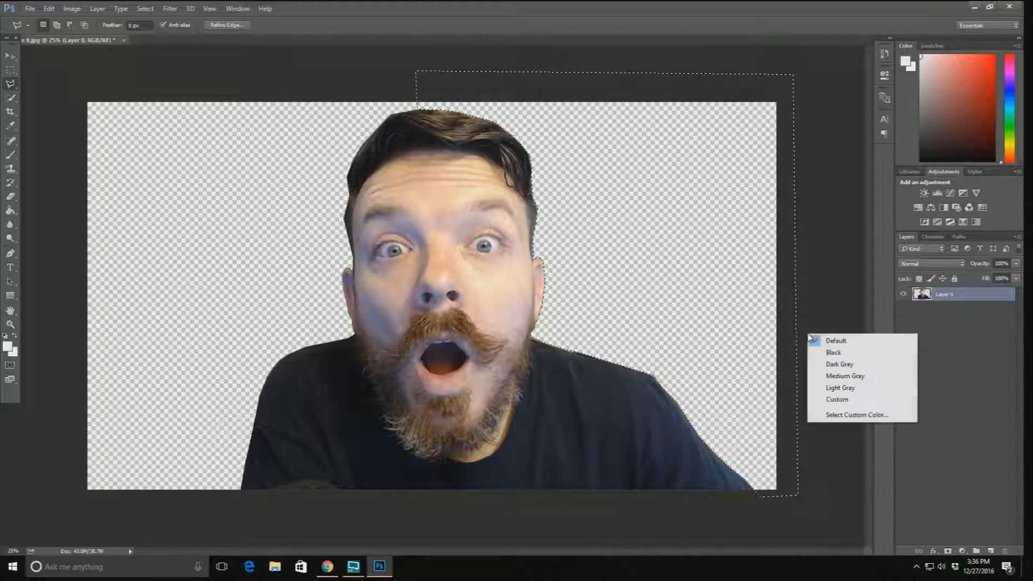
- Try to bring the full-size cutout of the man into LogoTemplate.psd with the Move tool, and undo the placement
left_click(13, 57)
left_click_drag(457, 232, 401, 225)
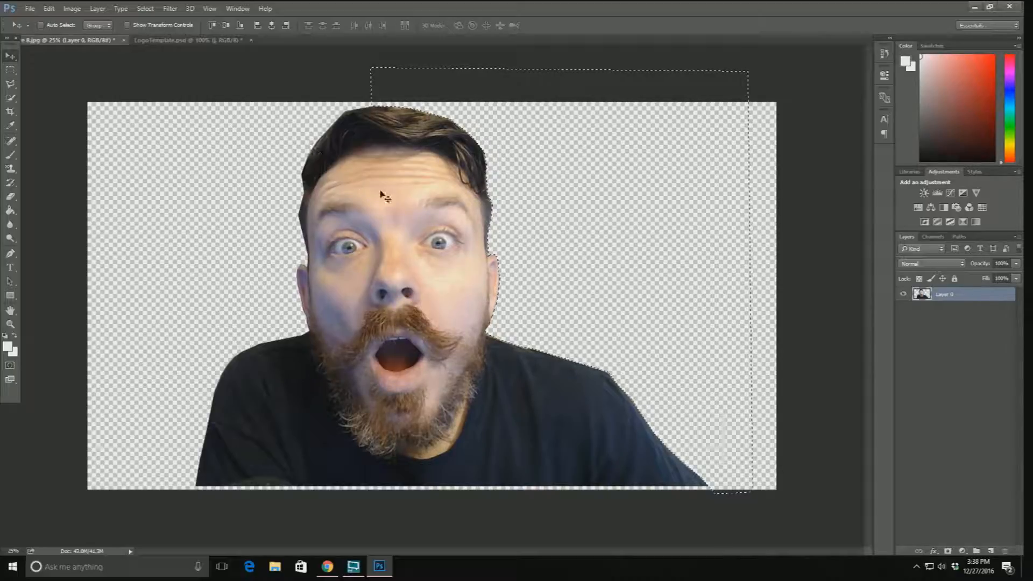
left_click_drag(385, 196, 396, 247)
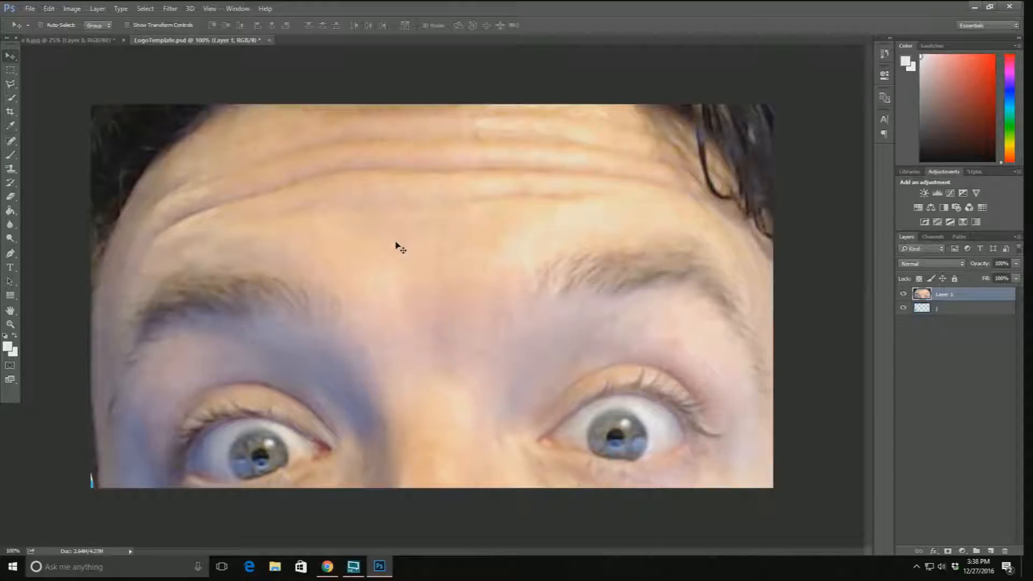
key("ctrl+z")
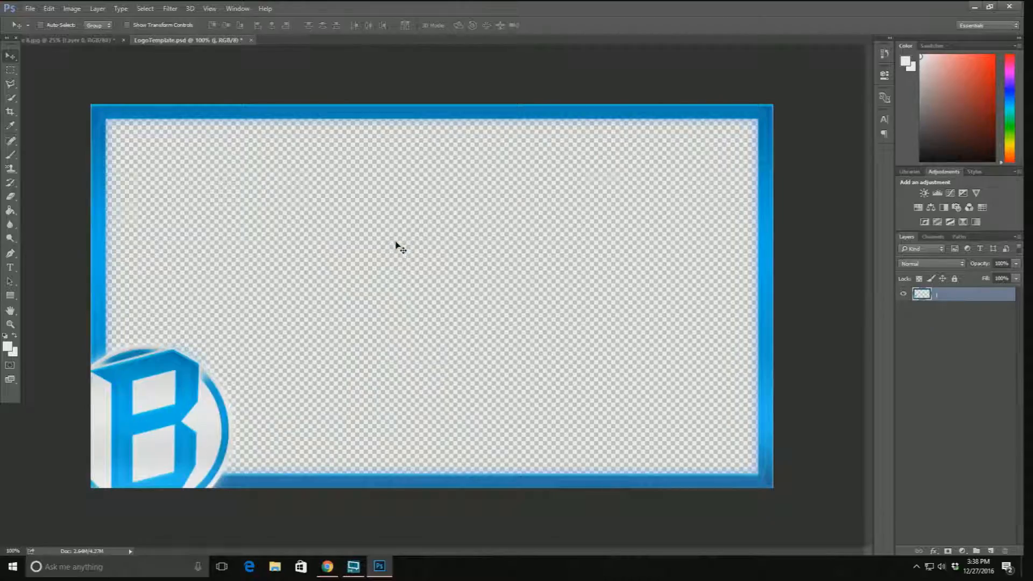
- Return to the photo document, try an image width of 2000 pixels with automatic resampling, and undo the resize
left_click(70, 40)
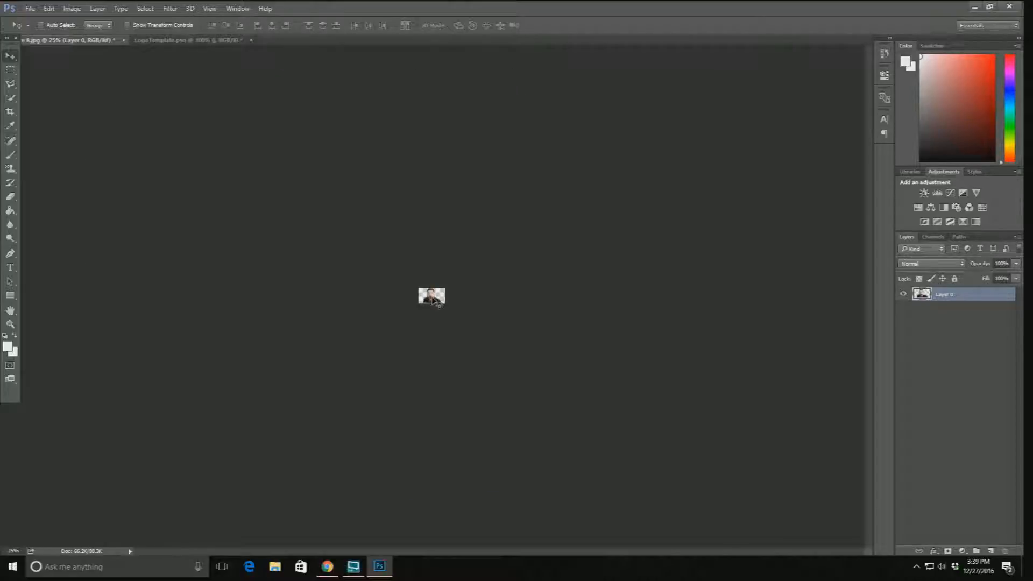
left_click(77, 12)
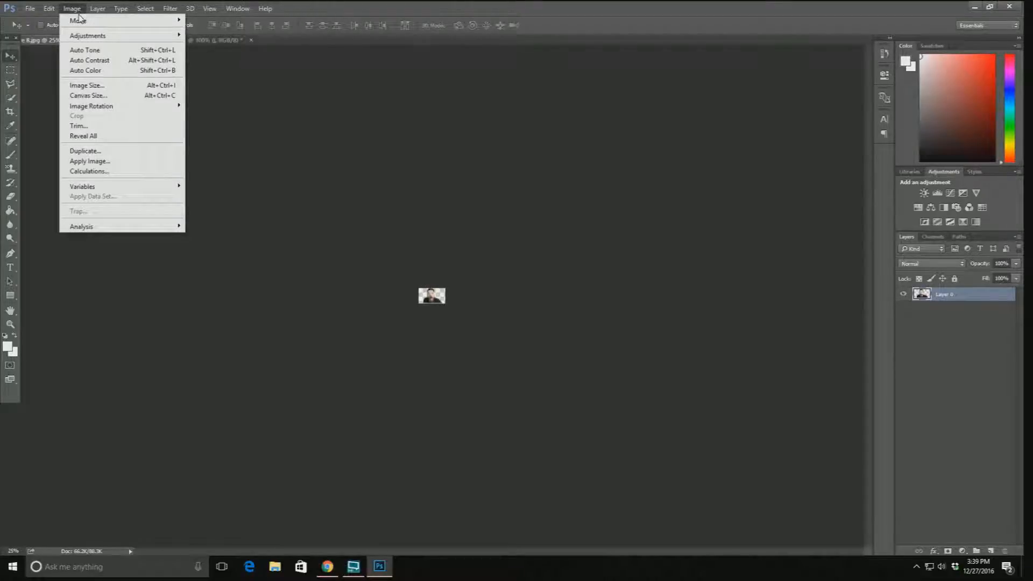
left_click(103, 85)
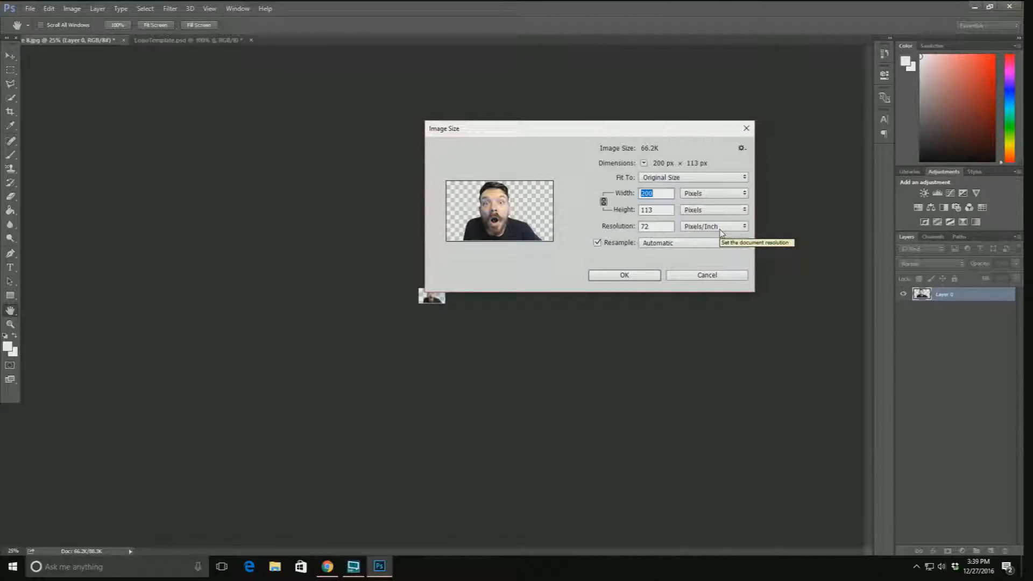
type("2000")
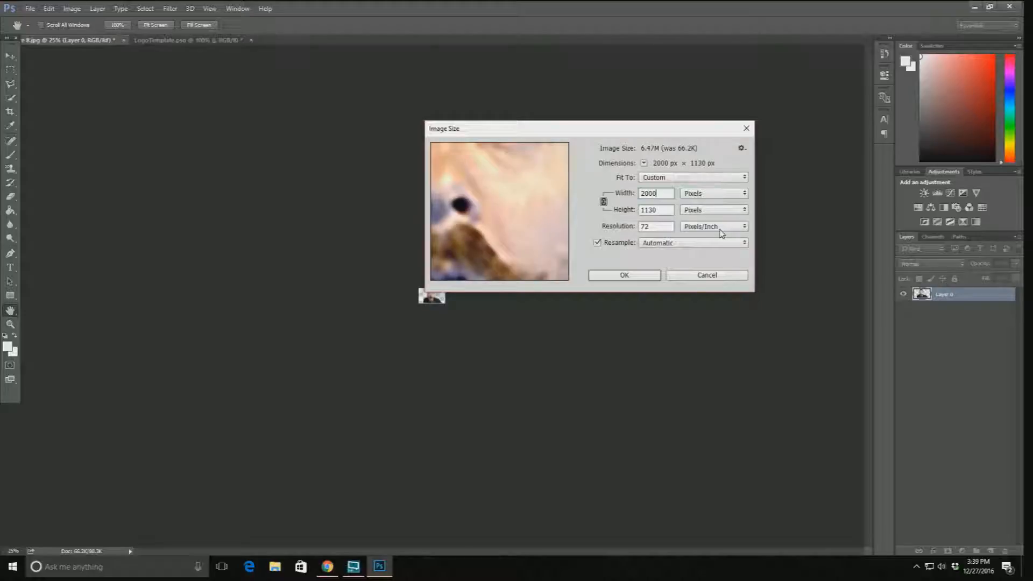
left_click(624, 274)
key("v")
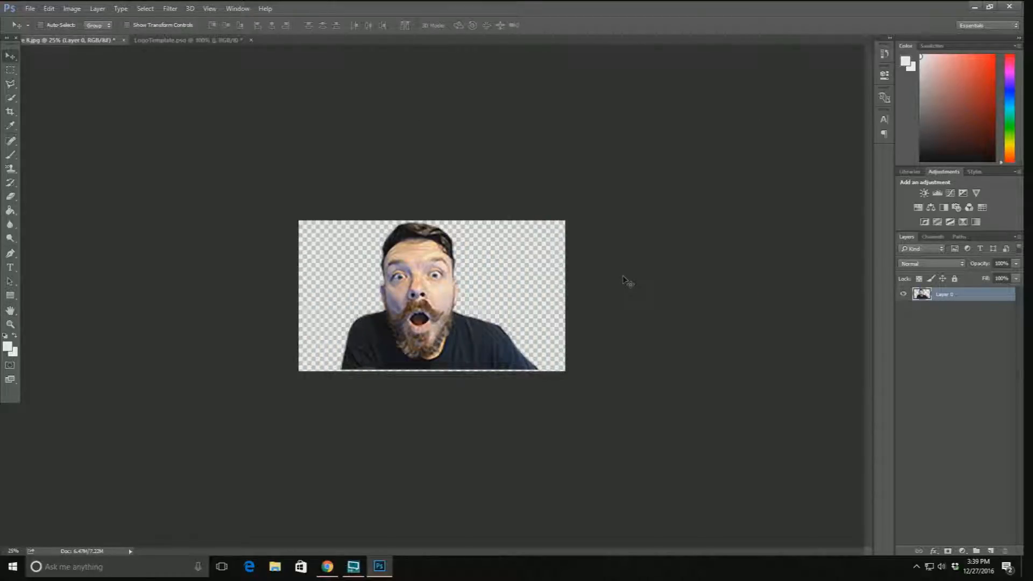
key("ctrl+z")
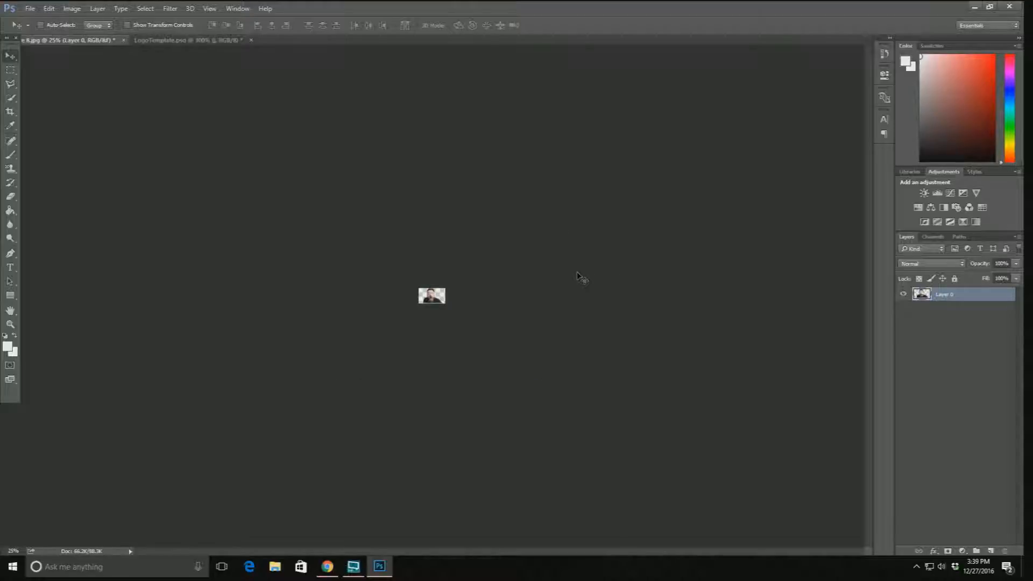
key("ctrl+z")
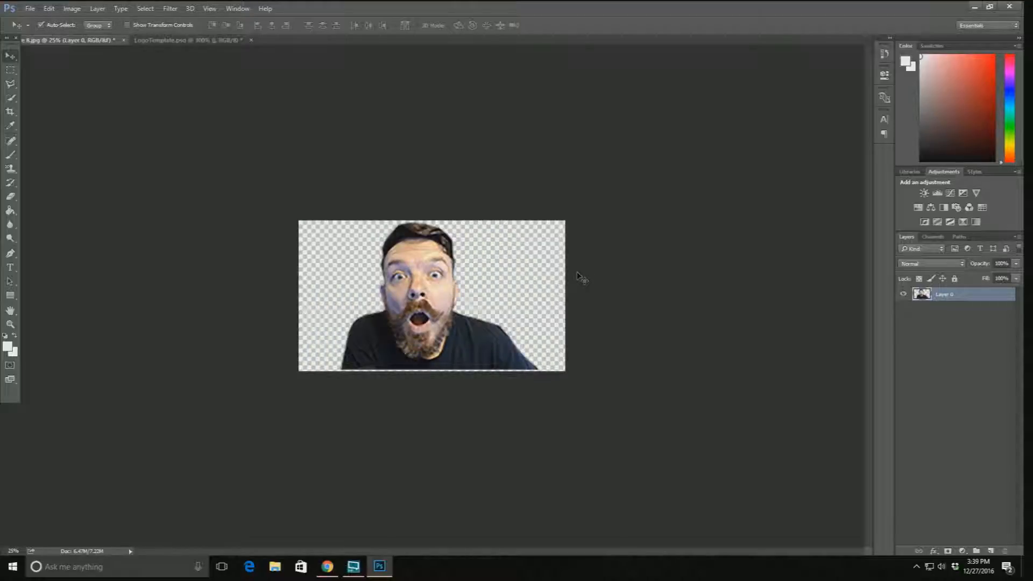
key("ctrl+z")
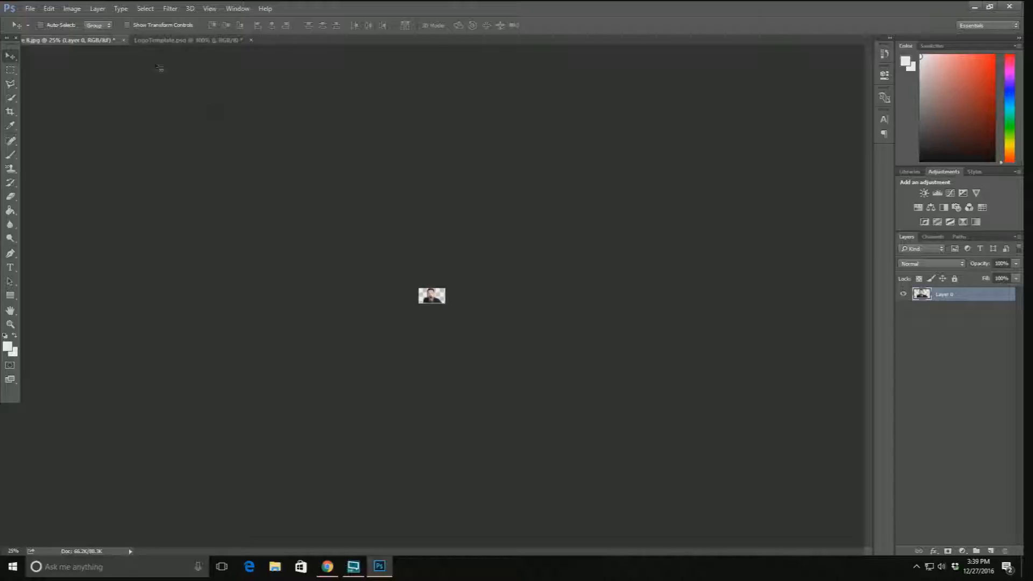
- Copy the small cutout of the man into LogoTemplate.psd and enlarge it to about 413% wide by 385% high near the frame's centre
left_click_drag(440, 301, 364, 273)
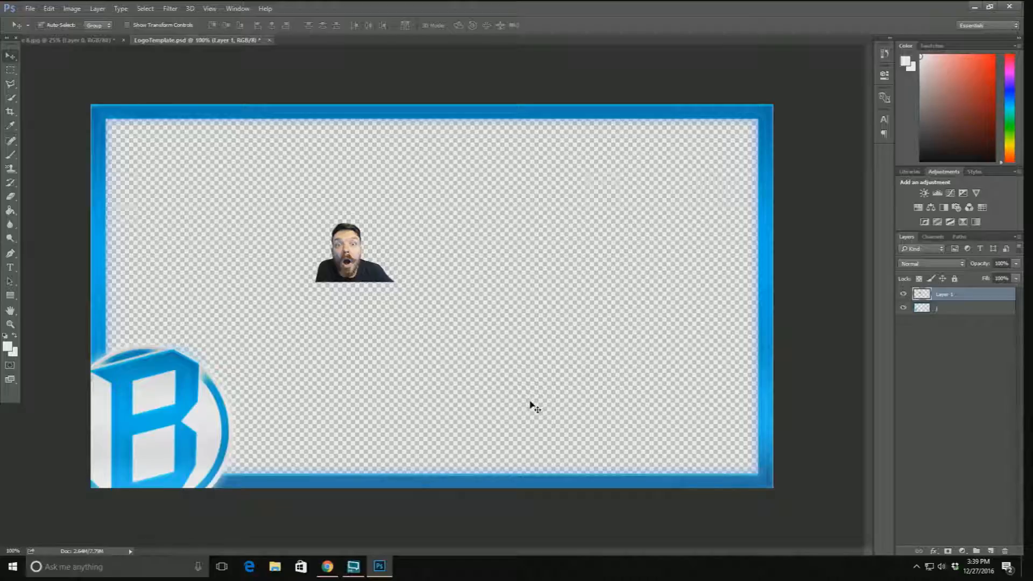
key("ctrl+t")
left_click_drag(394, 222, 527, 153)
left_click_drag(386, 251, 373, 324)
left_click_drag(517, 231, 634, 134)
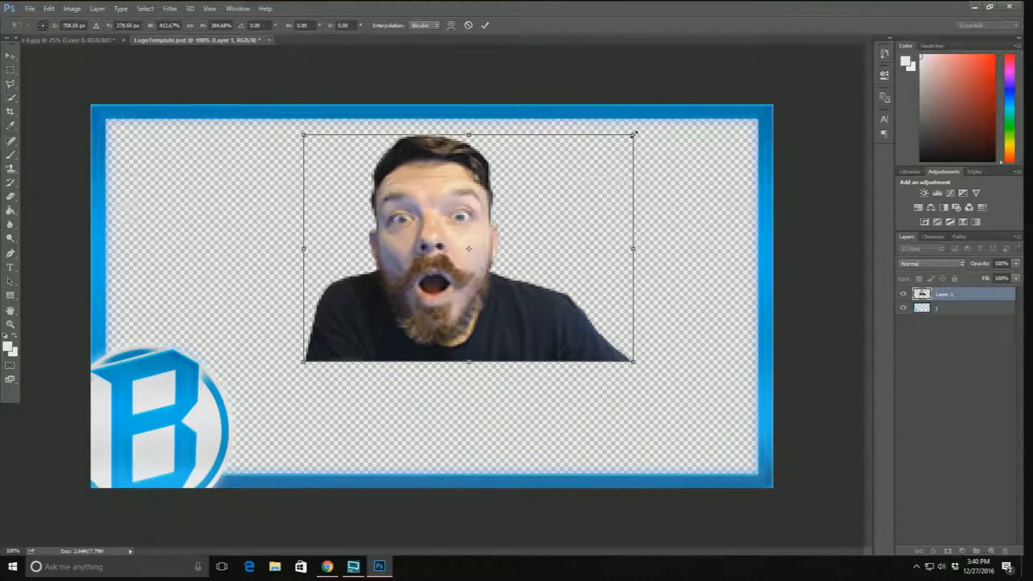
key("Return")
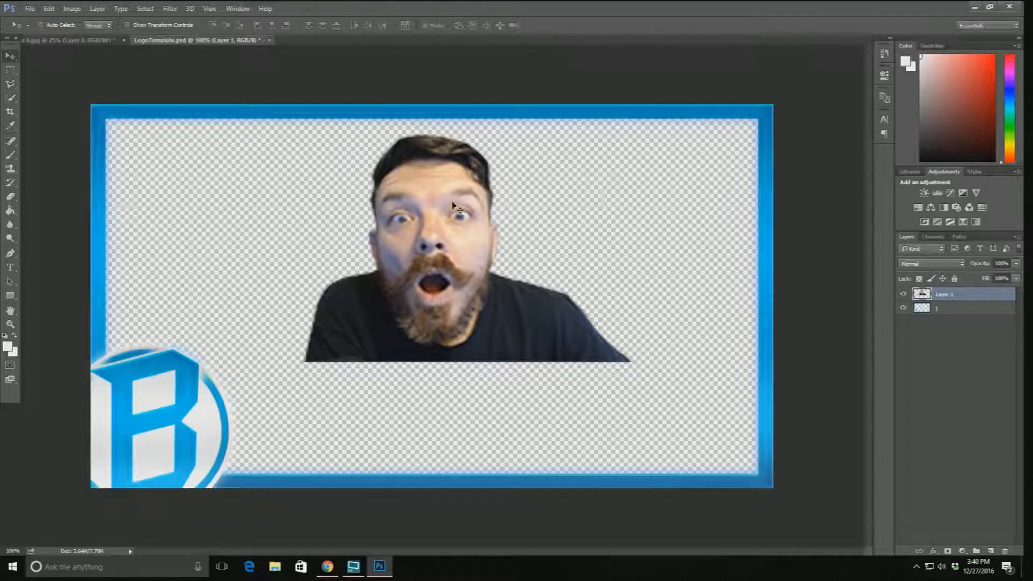
left_click_drag(446, 208, 491, 262)
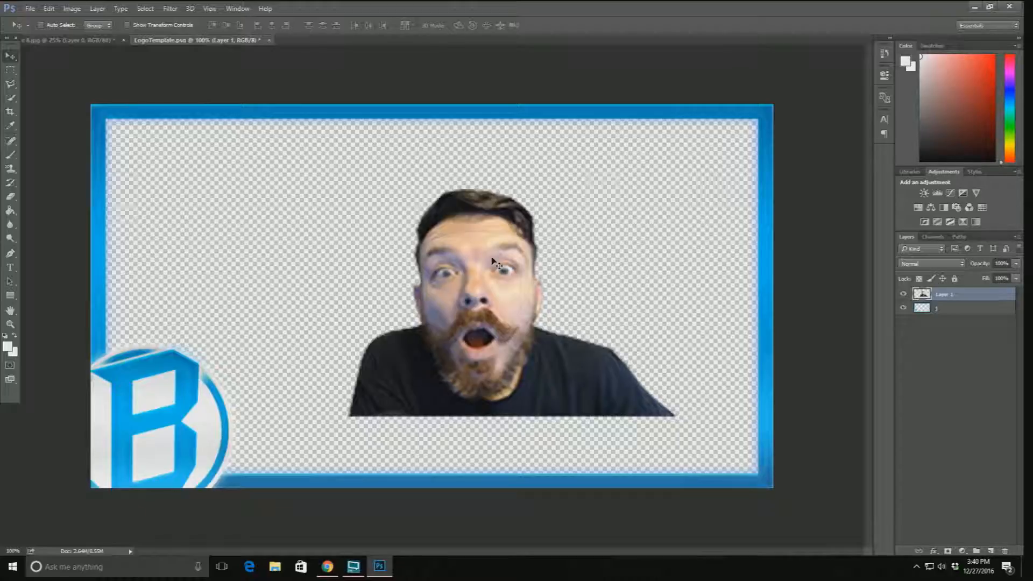
- Activate the Polygonal Lasso tool for work on the man's cutout layer in LogoTemplate.psd
left_click(10, 85)
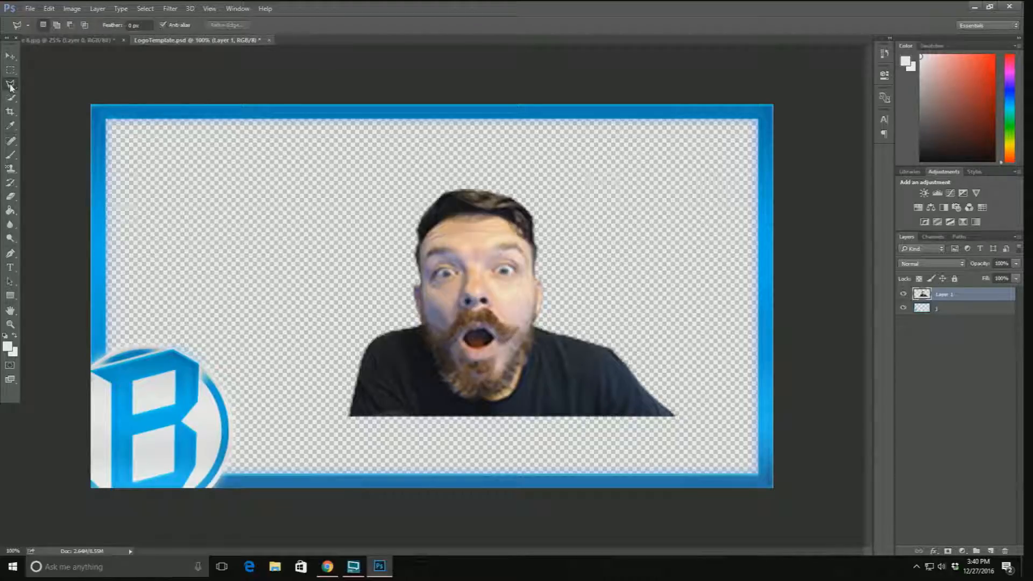